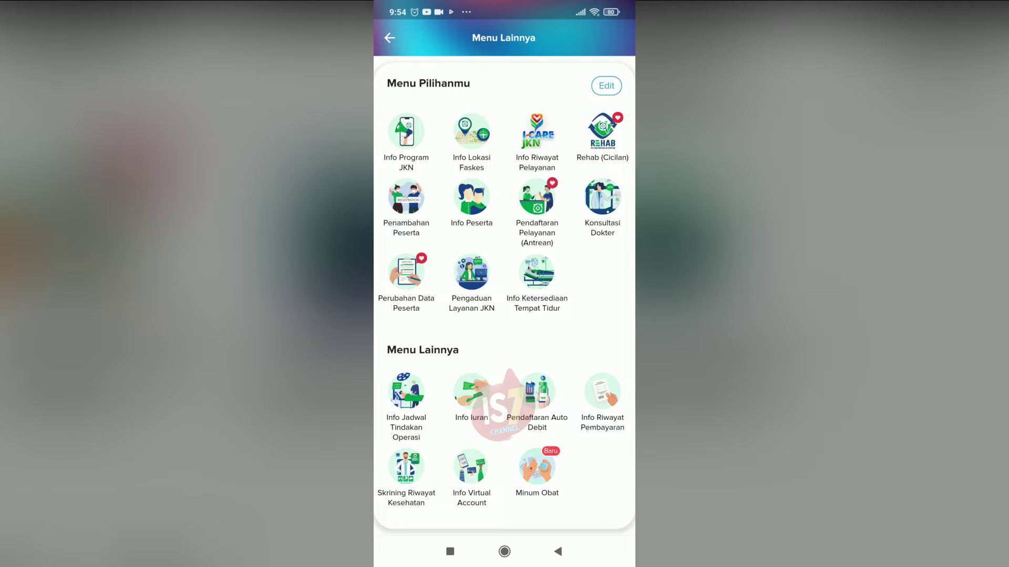
Pick the first card in the No Kartu BPJS list to view its 12/01/2024 screening result
{"action": "left_click", "coordinate": [406, 468]}
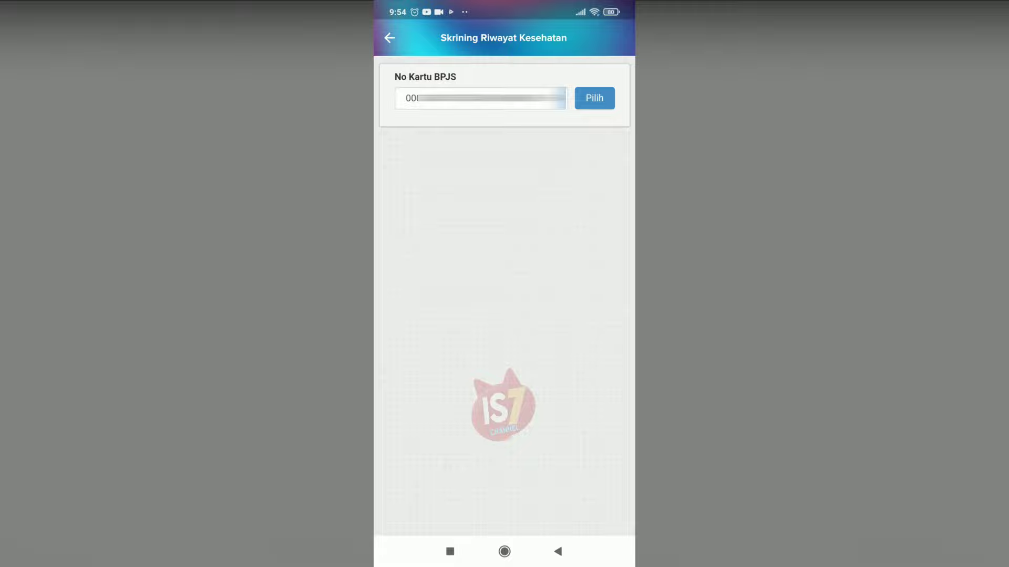
{"action": "left_click", "coordinate": [481, 98]}
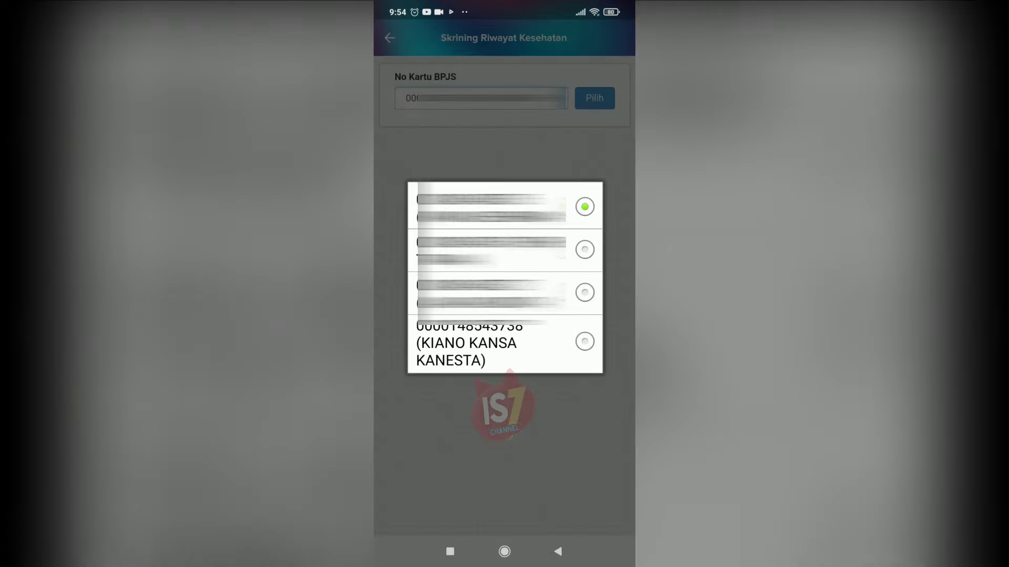
{"action": "left_click", "coordinate": [583, 205]}
{"action": "left_click", "coordinate": [594, 98]}
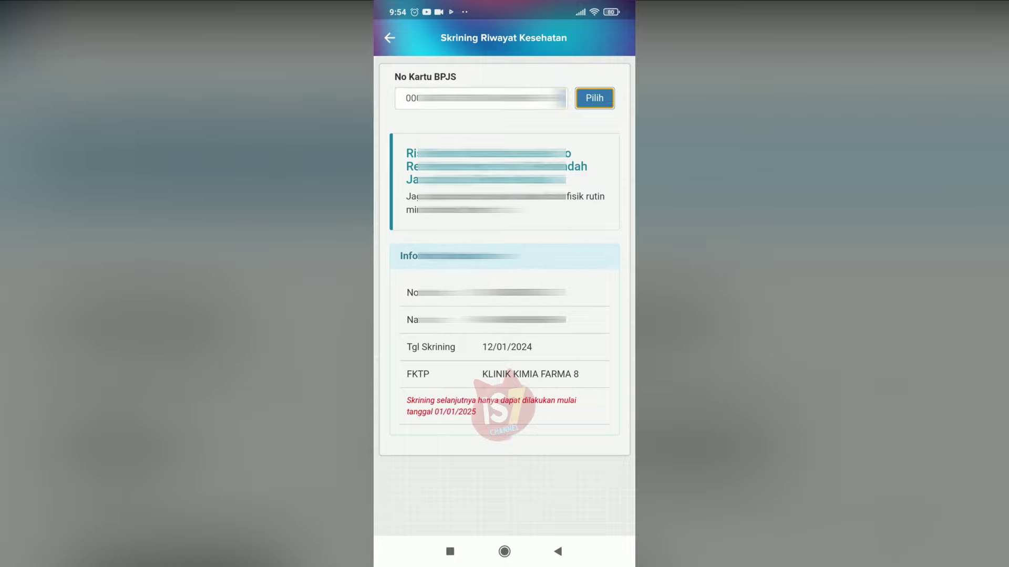
Confirm the same card with Pilih again and accept the consent with Setuju
{"action": "left_click", "coordinate": [481, 98]}
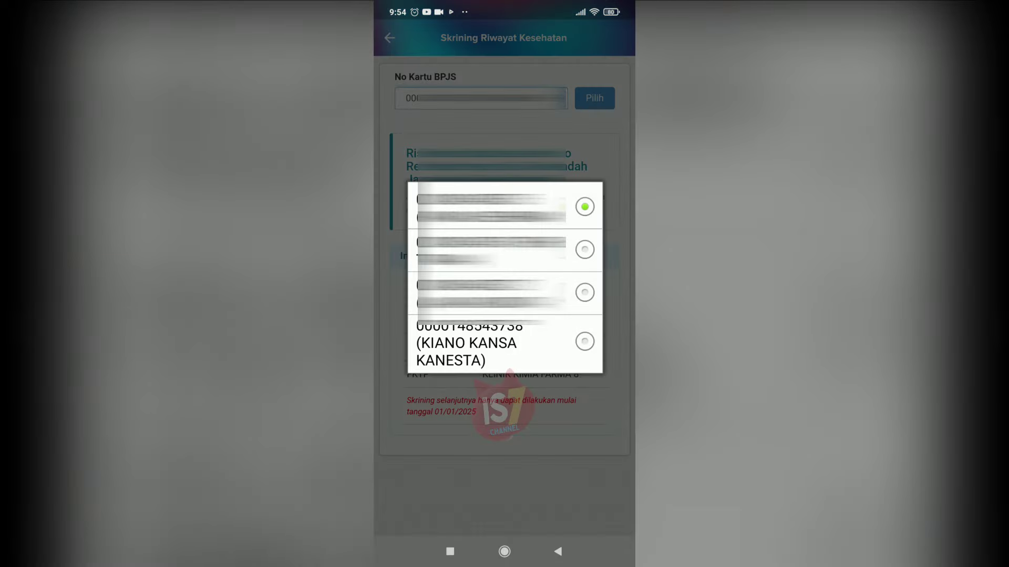
{"action": "key", "text": "Escape"}
{"action": "left_click", "coordinate": [594, 99]}
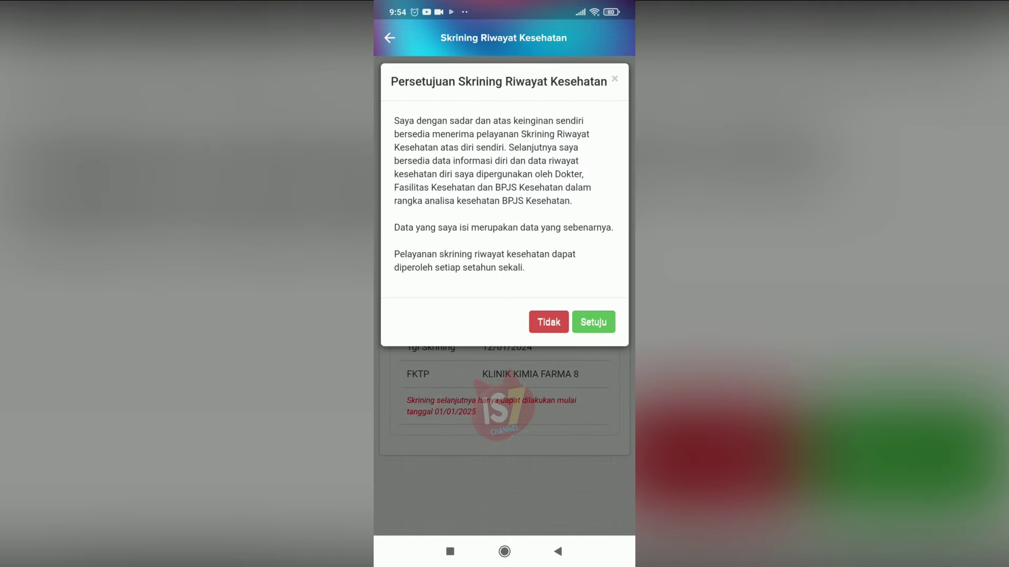
{"action": "left_click", "coordinate": [593, 321]}
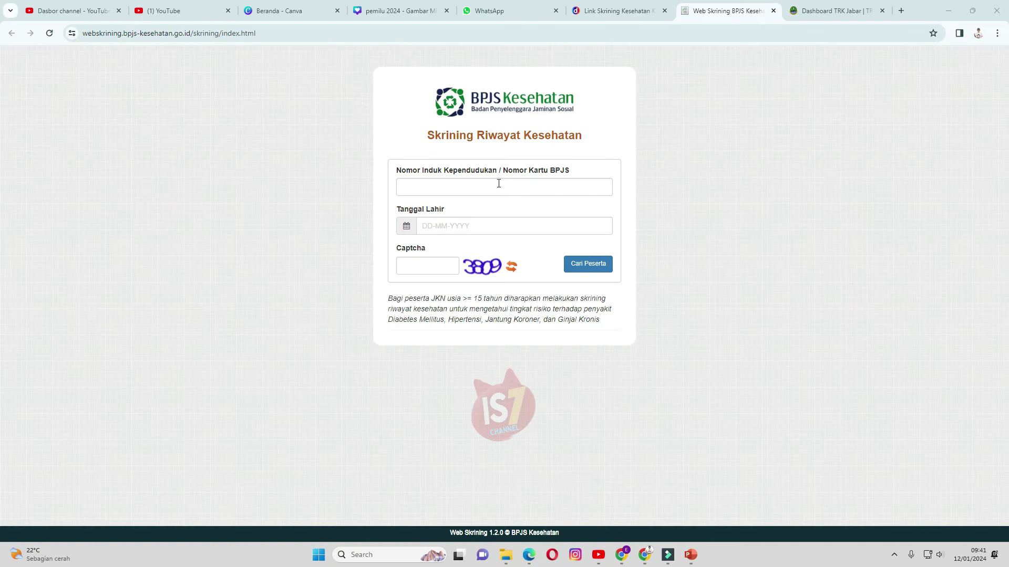
Enter the participant's NIK/BPJS card number and choose the Tanggal Lahir birth date
{"action": "left_click", "coordinate": [462, 193]}
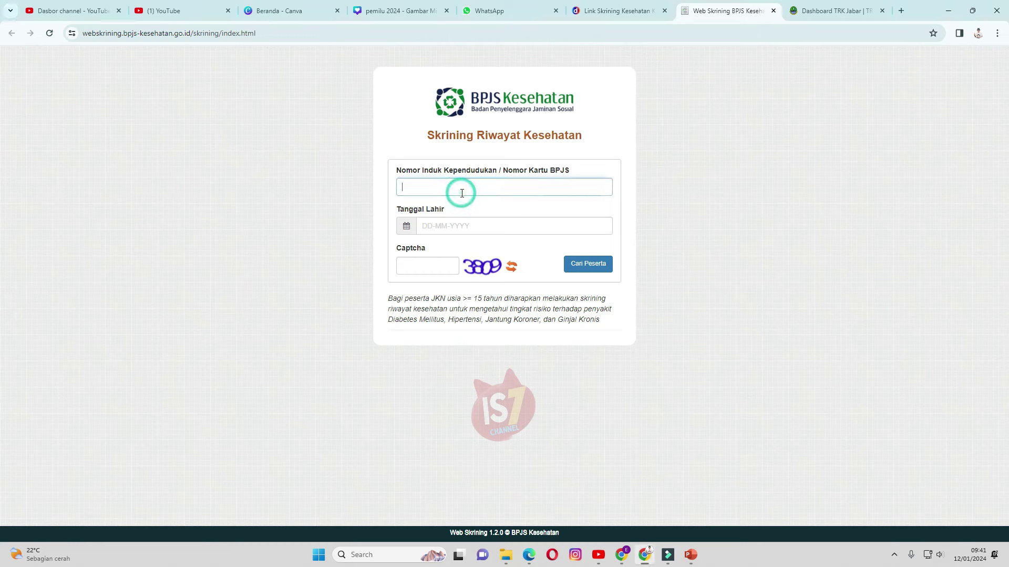
{"action": "type", "text": "0000"}
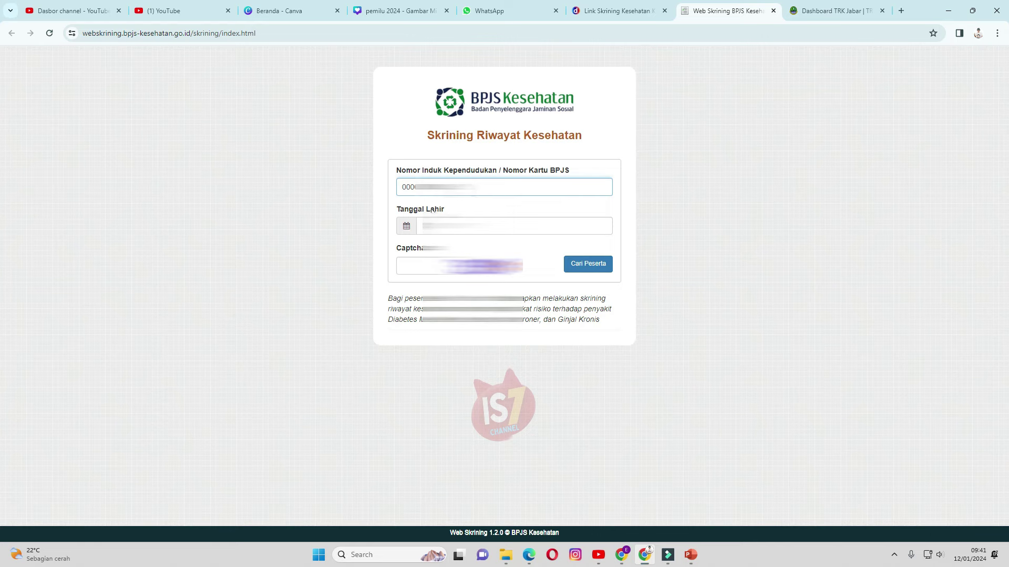
{"action": "left_click", "coordinate": [423, 226]}
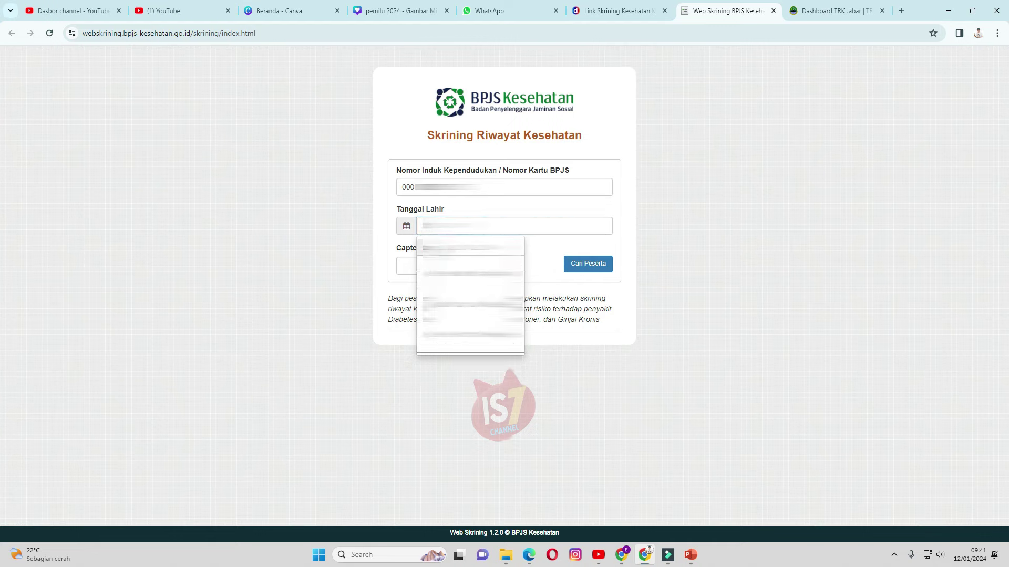
{"action": "left_click", "coordinate": [419, 247]}
{"action": "left_click", "coordinate": [419, 247]}
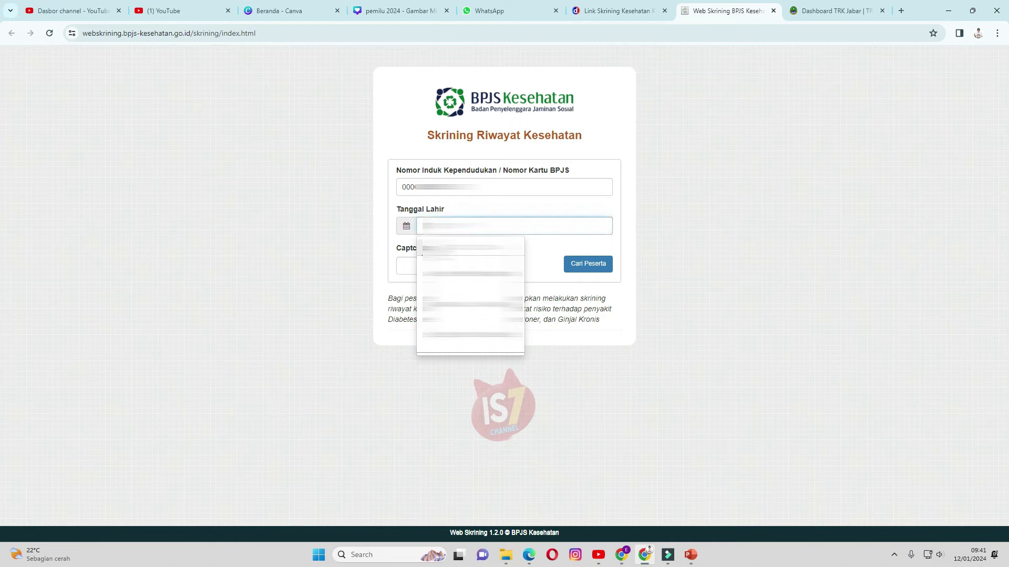
{"action": "left_click", "coordinate": [422, 254]}
{"action": "left_click", "coordinate": [422, 254]}
{"action": "left_click", "coordinate": [418, 248]}
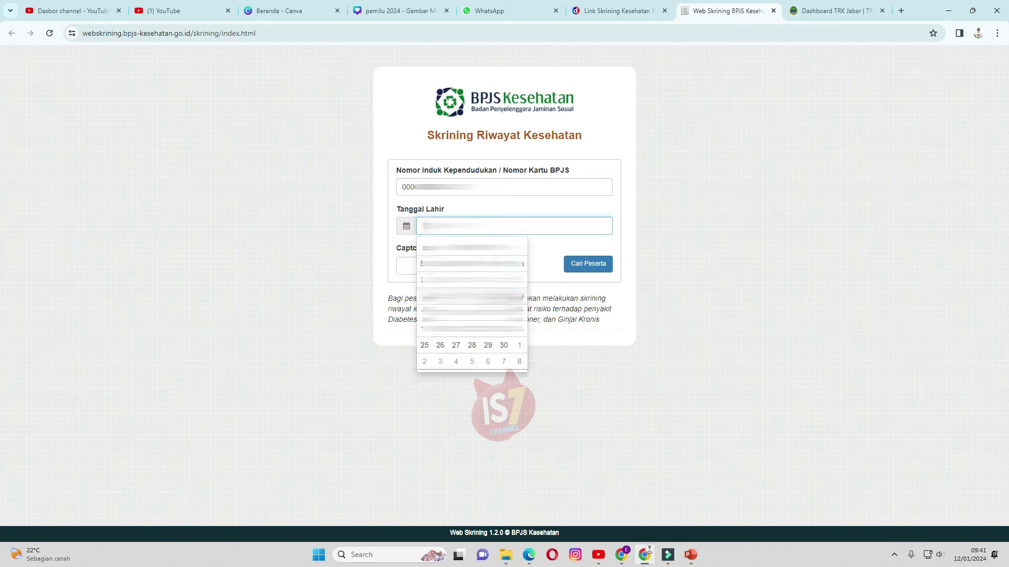
Enter the captcha code, search with Cari Peserta, and accept the consent with Setuju
{"action": "left_click", "coordinate": [405, 265]}
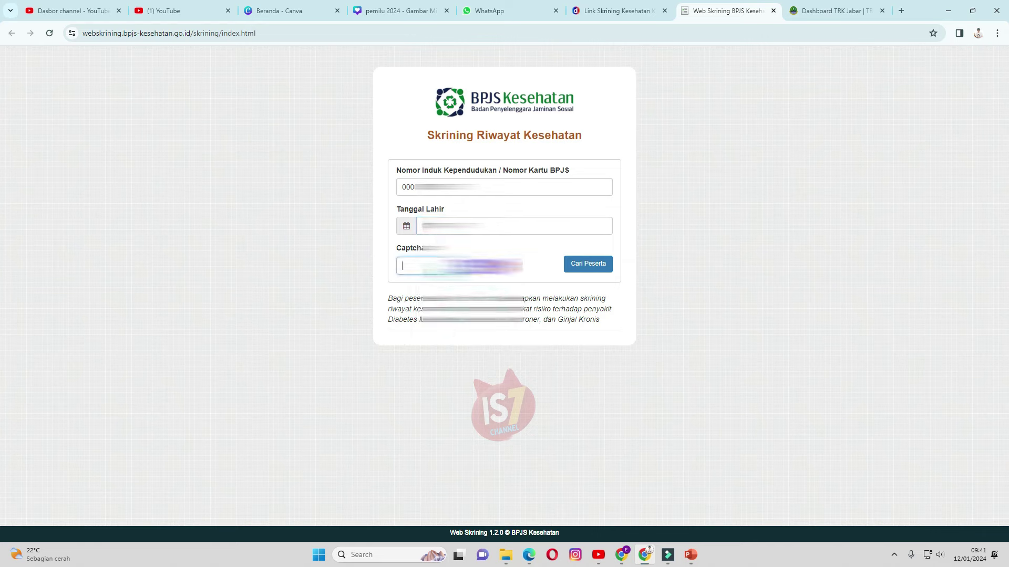
{"action": "type", "text": "3809"}
{"action": "left_click", "coordinate": [595, 266]}
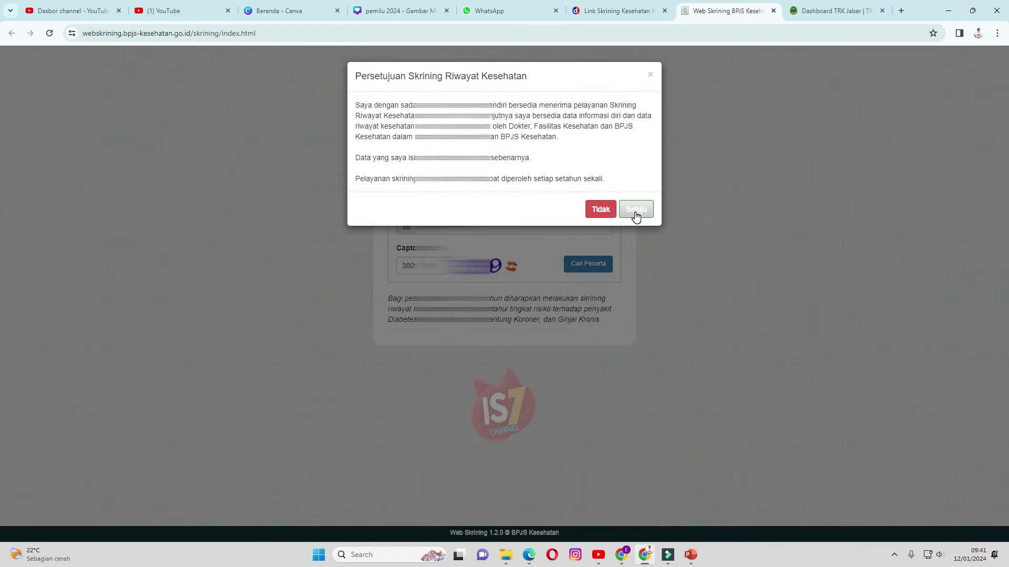
{"action": "left_click", "coordinate": [636, 210]}
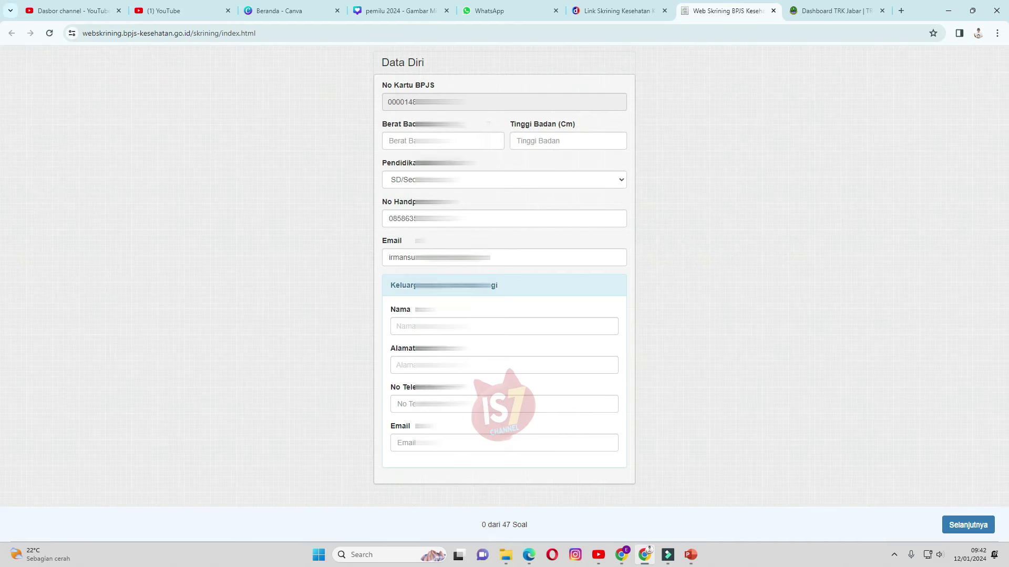
Enter weight 57, height 166, and education level S2 in Data Diri
{"action": "left_click", "coordinate": [443, 141]}
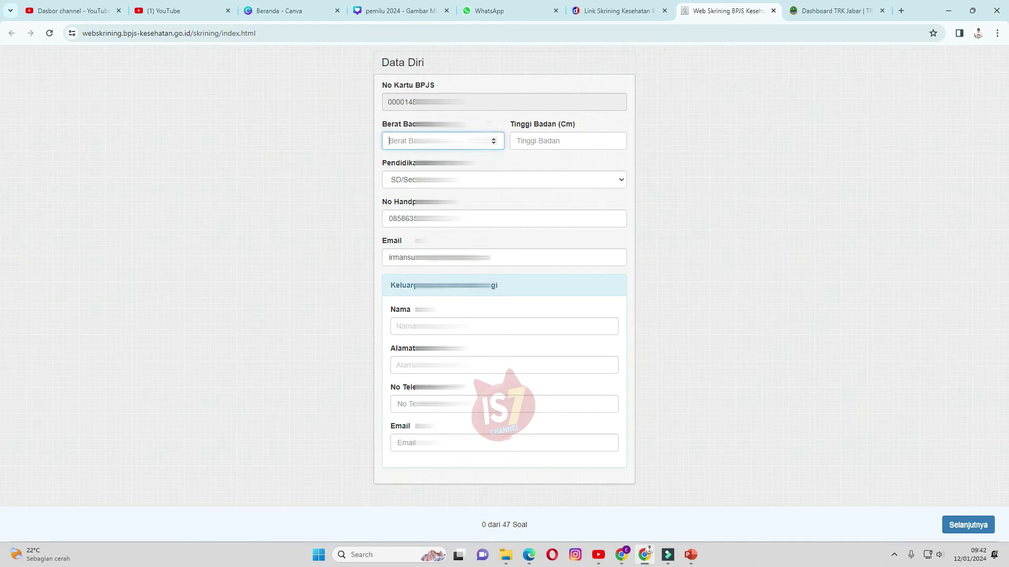
{"action": "type", "text": "57"}
{"action": "left_click", "coordinate": [553, 143]}
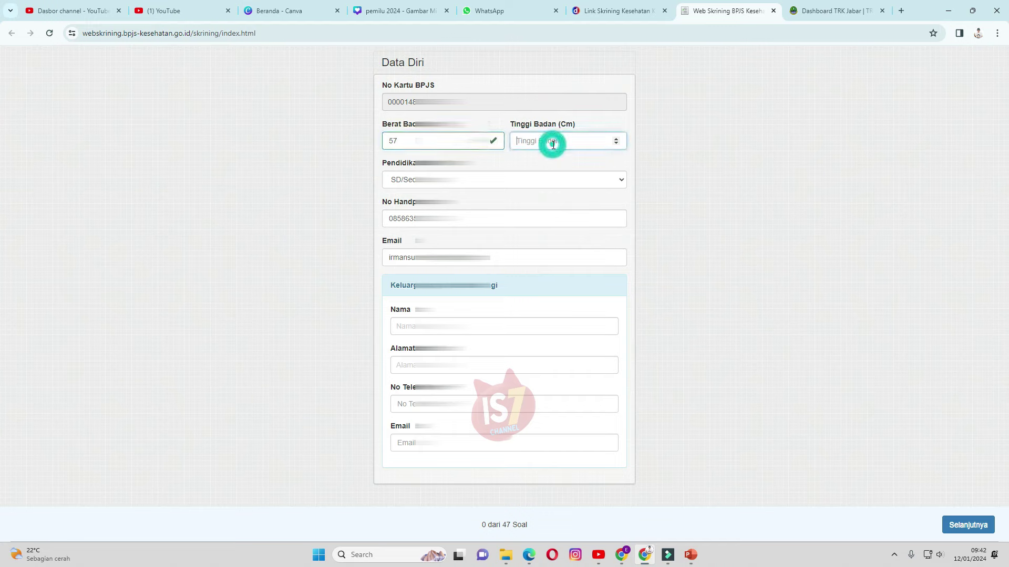
{"action": "type", "text": "166"}
{"action": "left_click", "coordinate": [534, 181]}
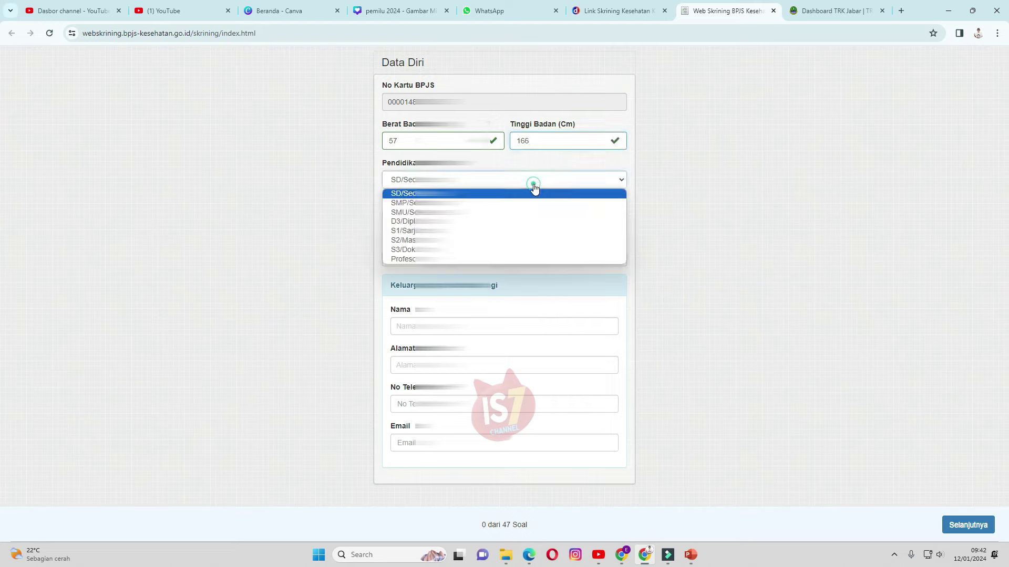
{"action": "left_click", "coordinate": [493, 240]}
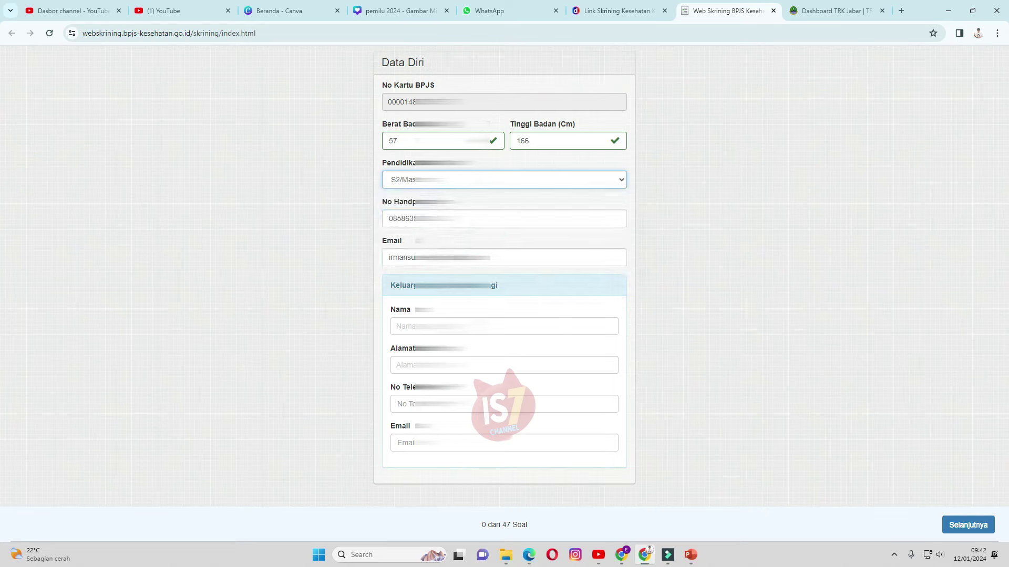
Fill in the family contact's full name, address, and phone number
{"action": "left_click", "coordinate": [552, 326]}
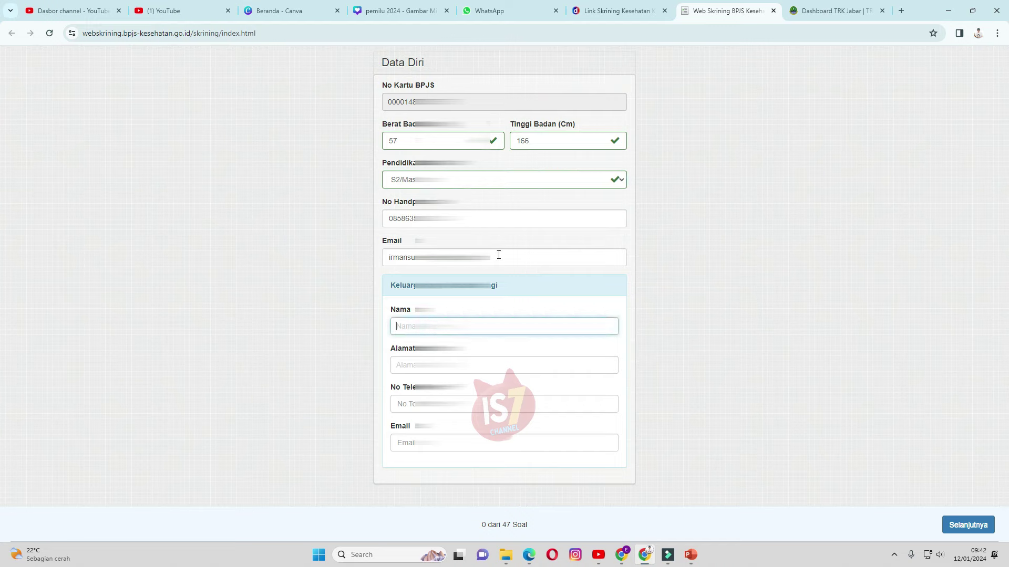
{"action": "left_click", "coordinate": [504, 365]}
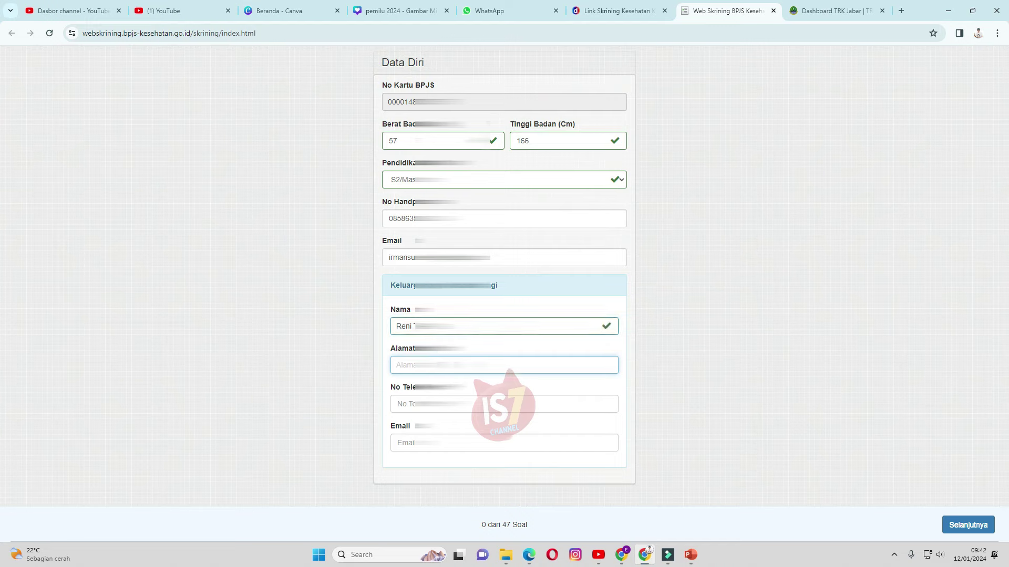
{"action": "type", "text": "PCP 2"}
{"action": "left_click", "coordinate": [441, 405]}
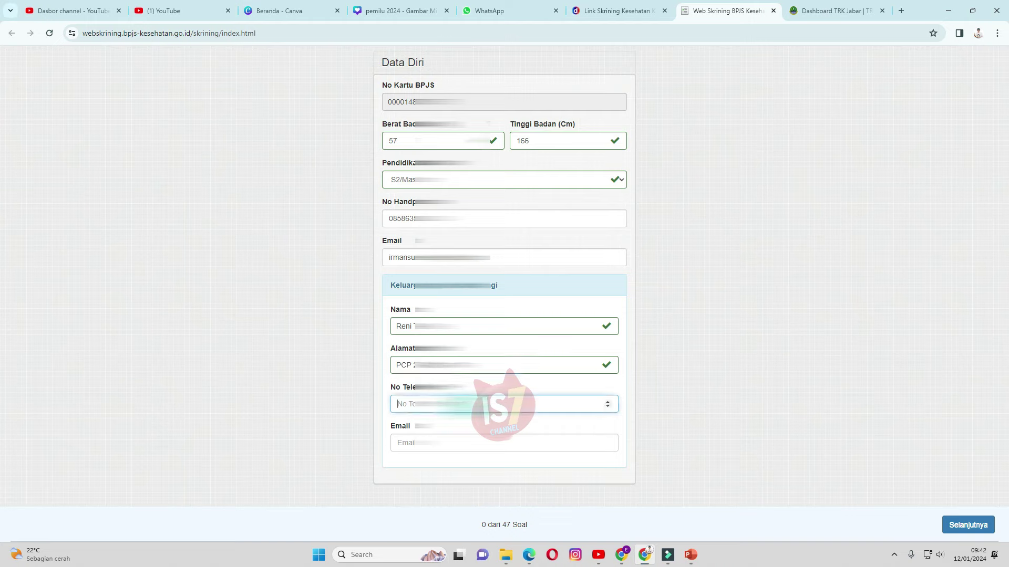
{"action": "type", "text": "08"}
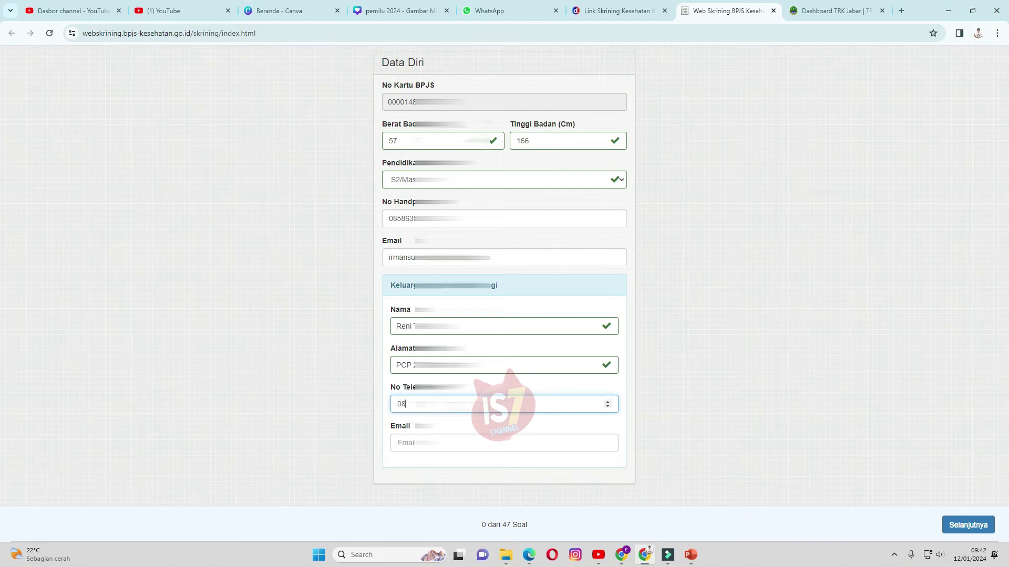
{"action": "type", "text": "58"}
Copy the participant's e-mail into the family contact's e-mail field, then continue with Selanjutnya
{"action": "left_click", "coordinate": [500, 444]}
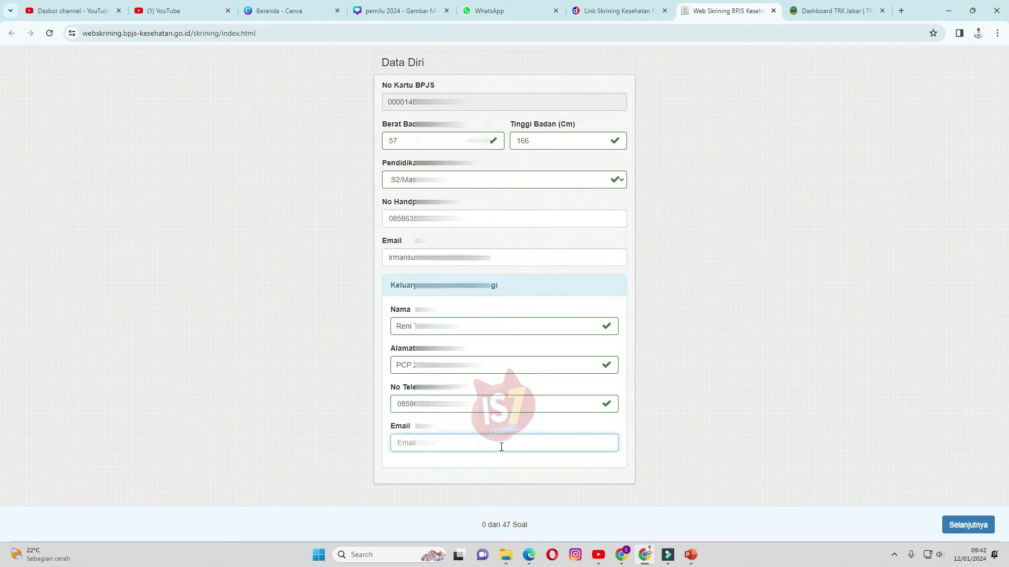
{"action": "triple_click", "coordinate": [505, 258]}
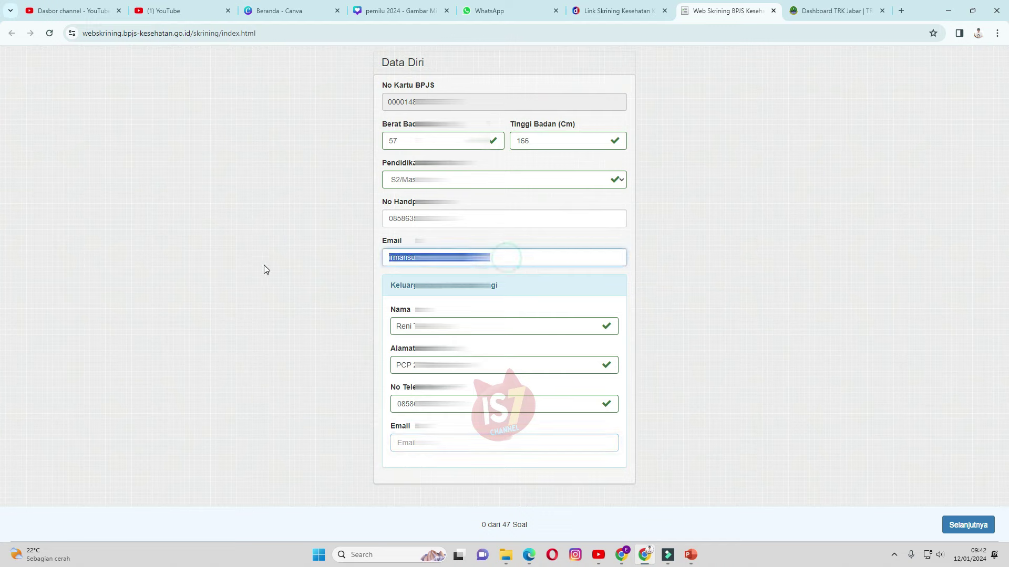
{"action": "left_click", "coordinate": [403, 442]}
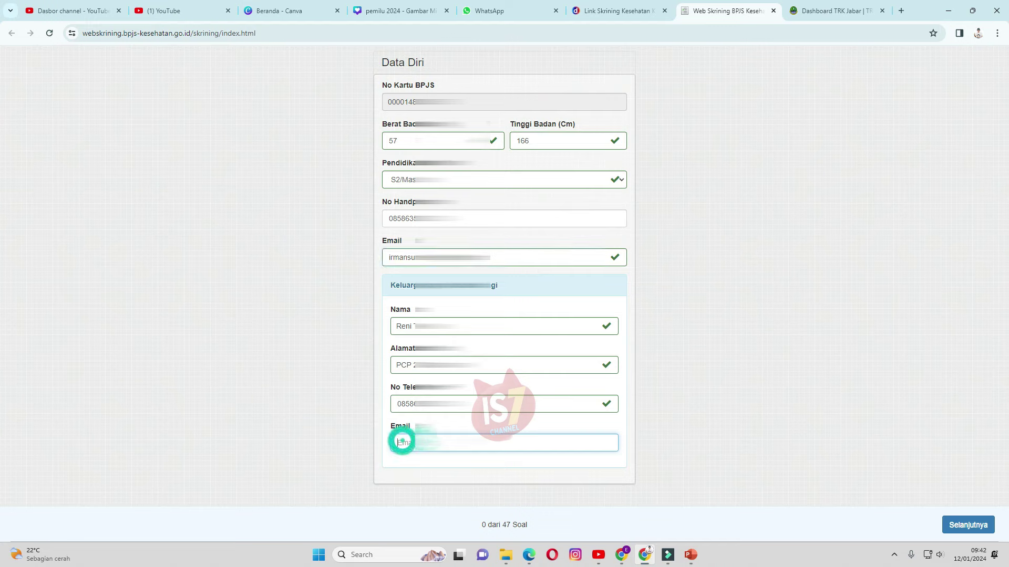
{"action": "key", "text": "ctrl+v"}
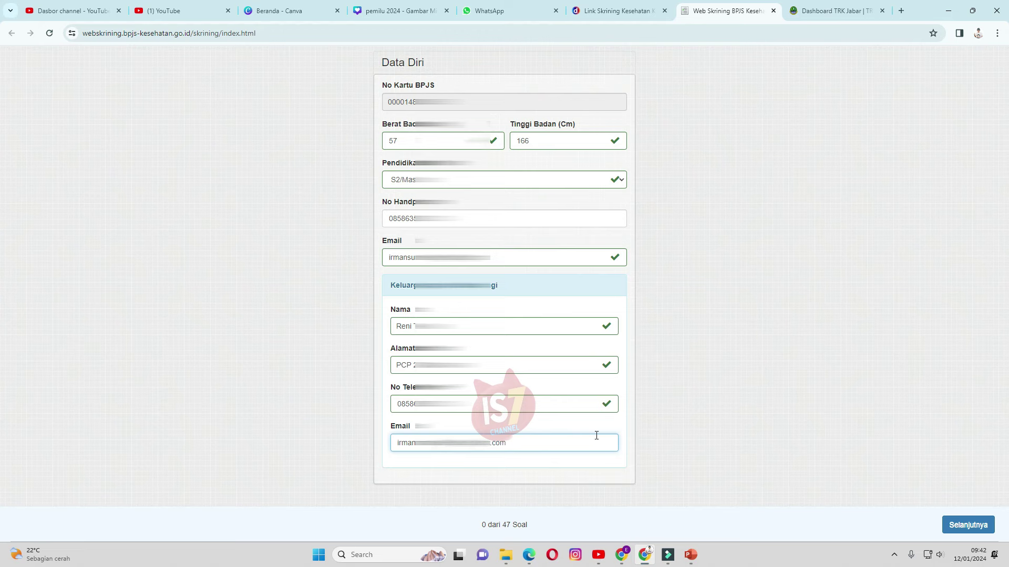
{"action": "left_click", "coordinate": [955, 525]}
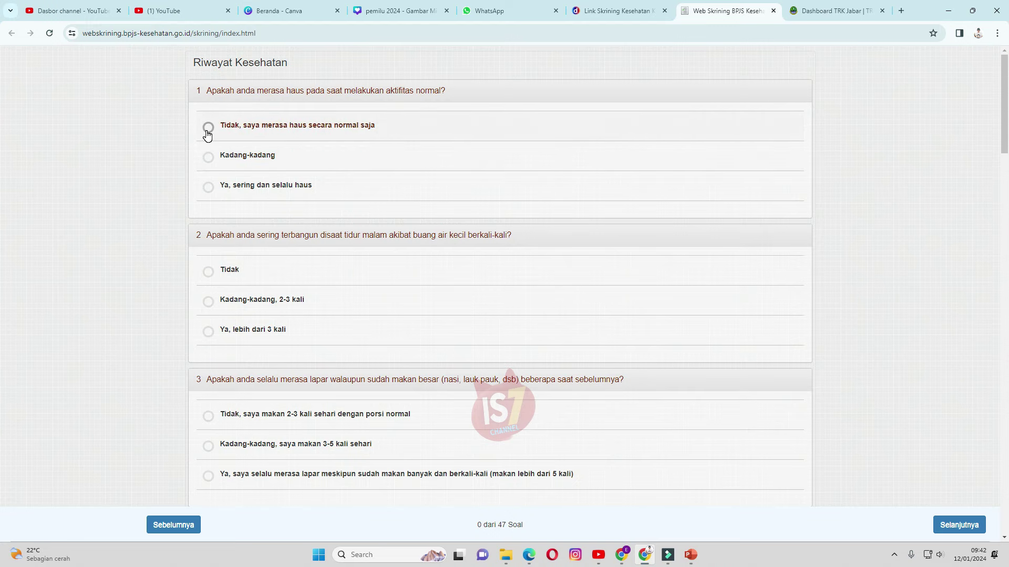
Answer questions 1–6: normal thirst, no night urination, 2-3 meals, no weight loss, no fatigue, no glasses change
{"action": "left_click", "coordinate": [208, 128]}
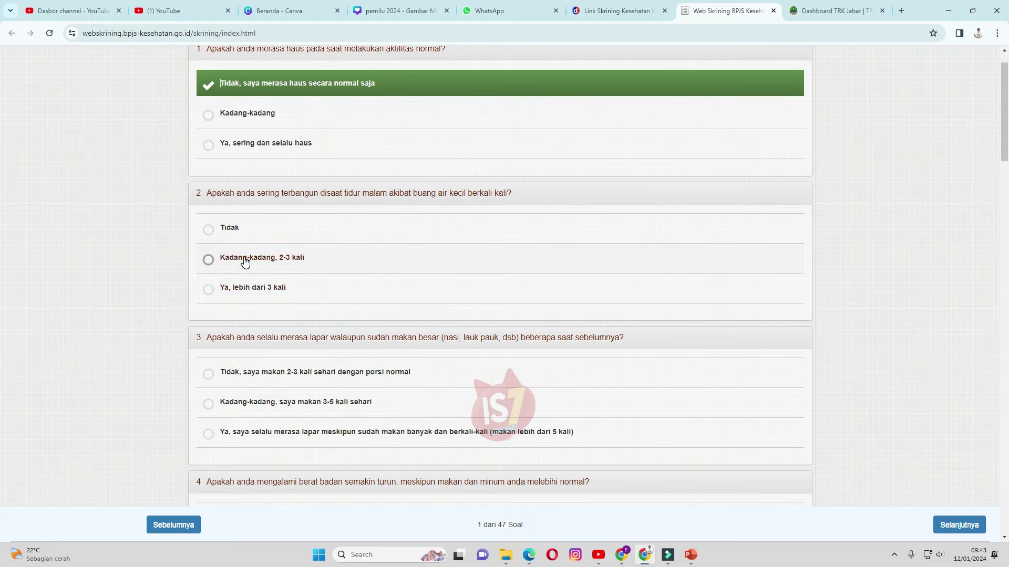
{"action": "left_click", "coordinate": [208, 230]}
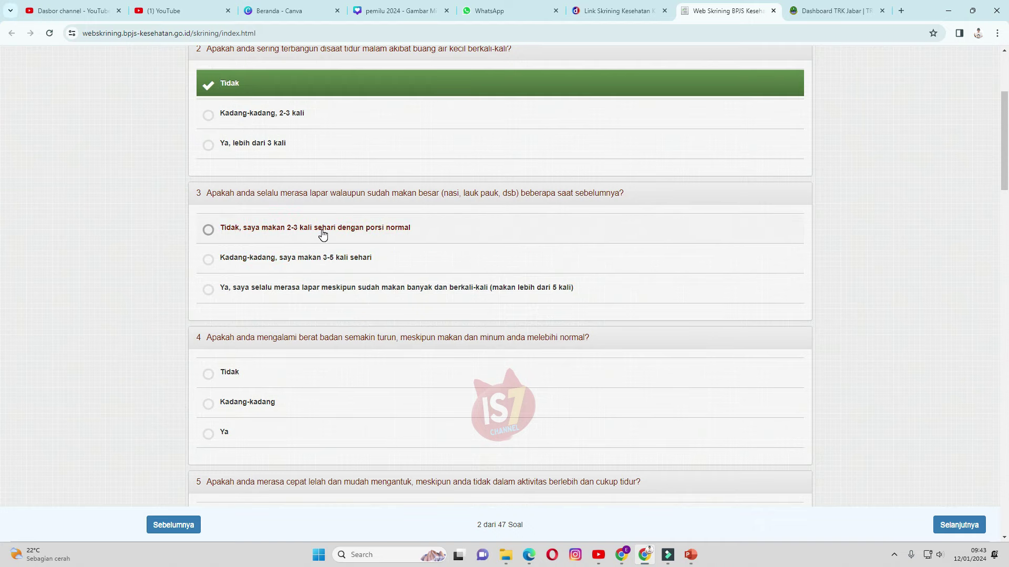
{"action": "left_click", "coordinate": [322, 235]}
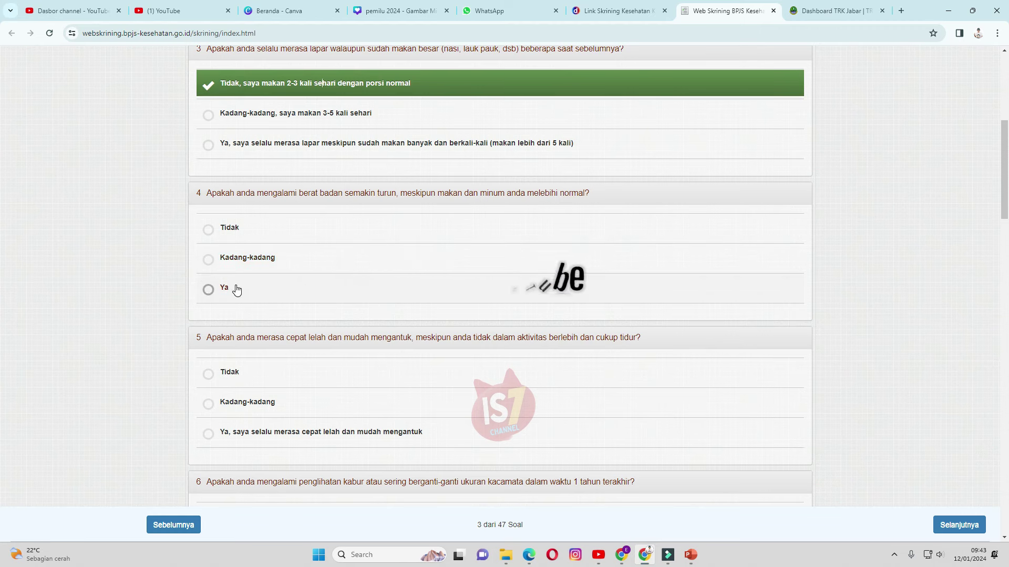
{"action": "left_click", "coordinate": [222, 230]}
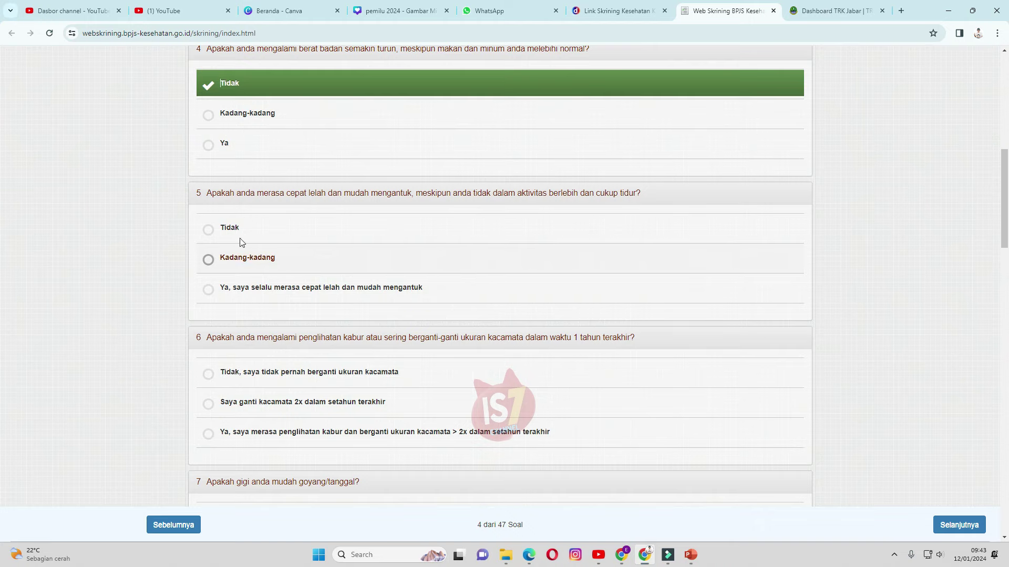
{"action": "left_click", "coordinate": [209, 230]}
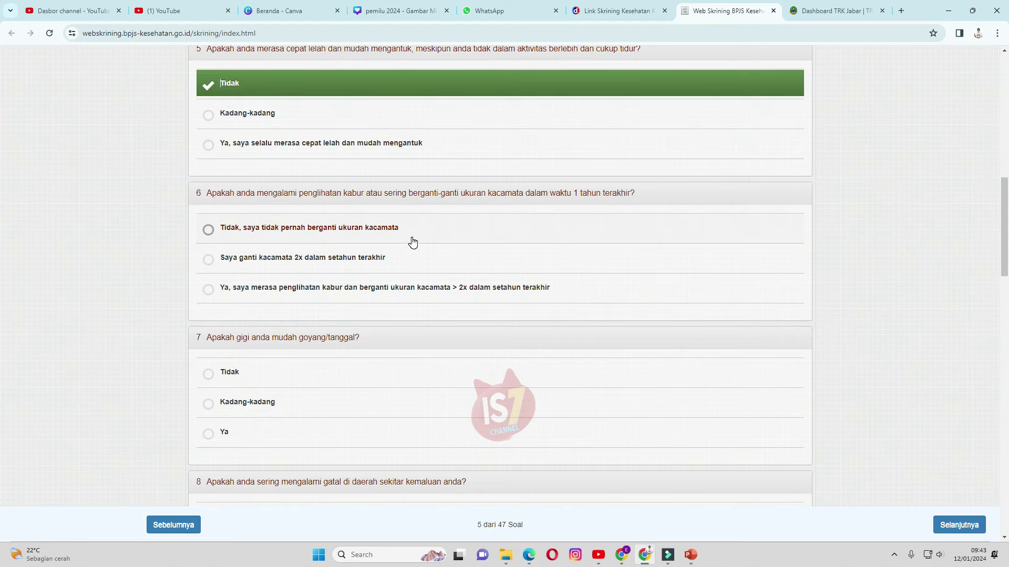
{"action": "left_click", "coordinate": [381, 237]}
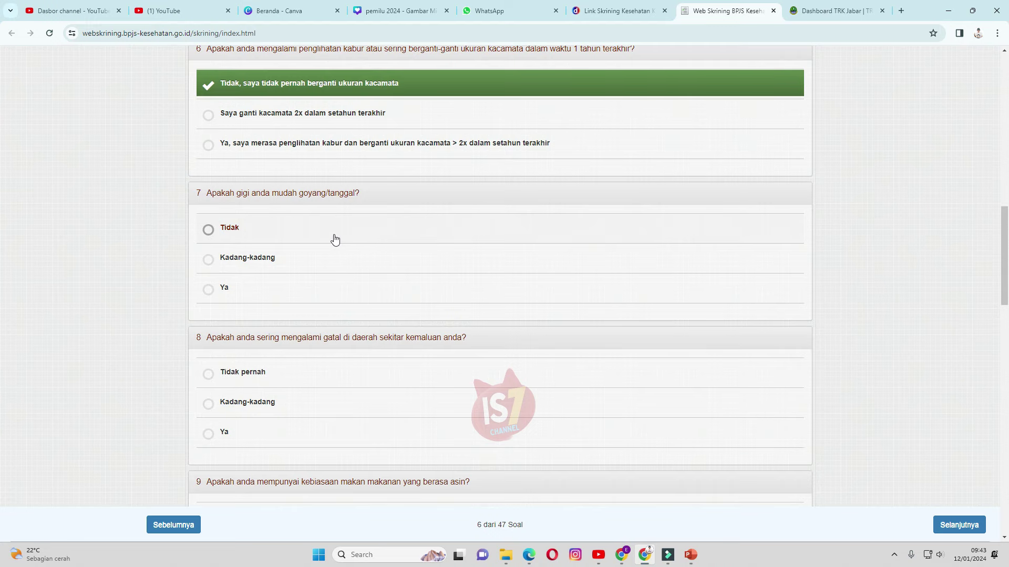
Answer questions 7–12: Tidak for teeth, itching, salty food, alcohol, pil KB; occasional coffee
{"action": "left_click", "coordinate": [221, 233]}
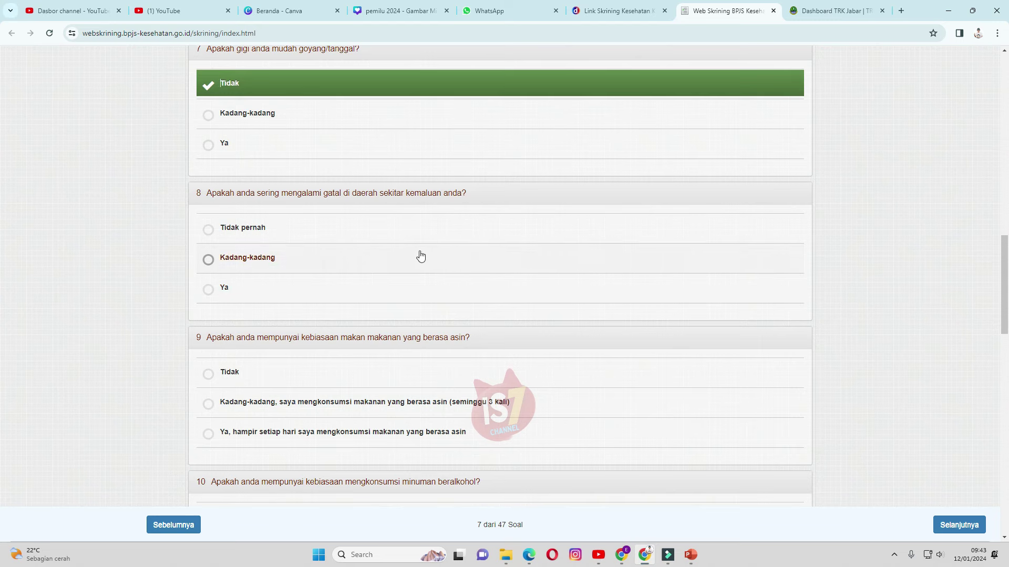
{"action": "left_click", "coordinate": [253, 238]}
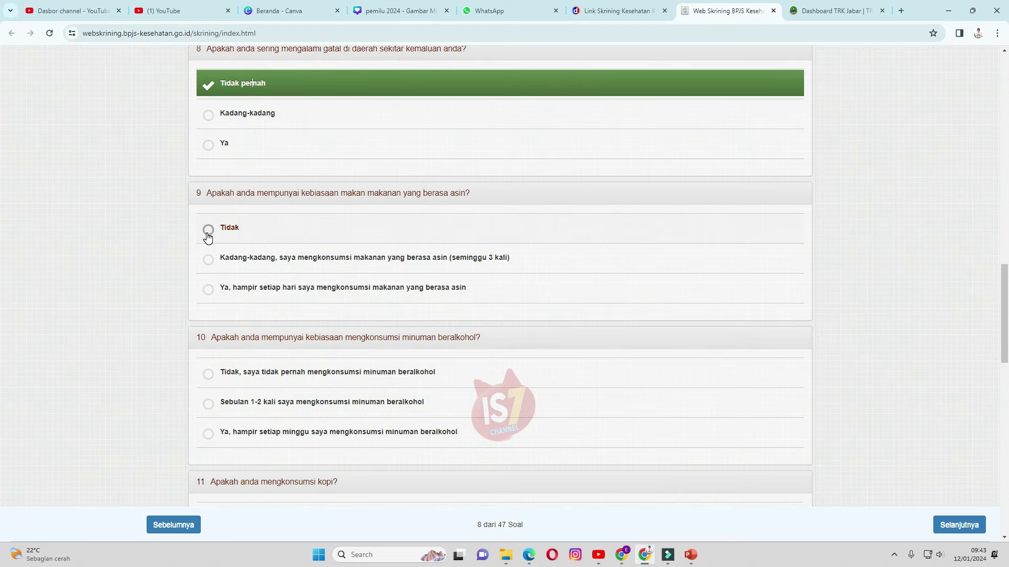
{"action": "left_click", "coordinate": [208, 230]}
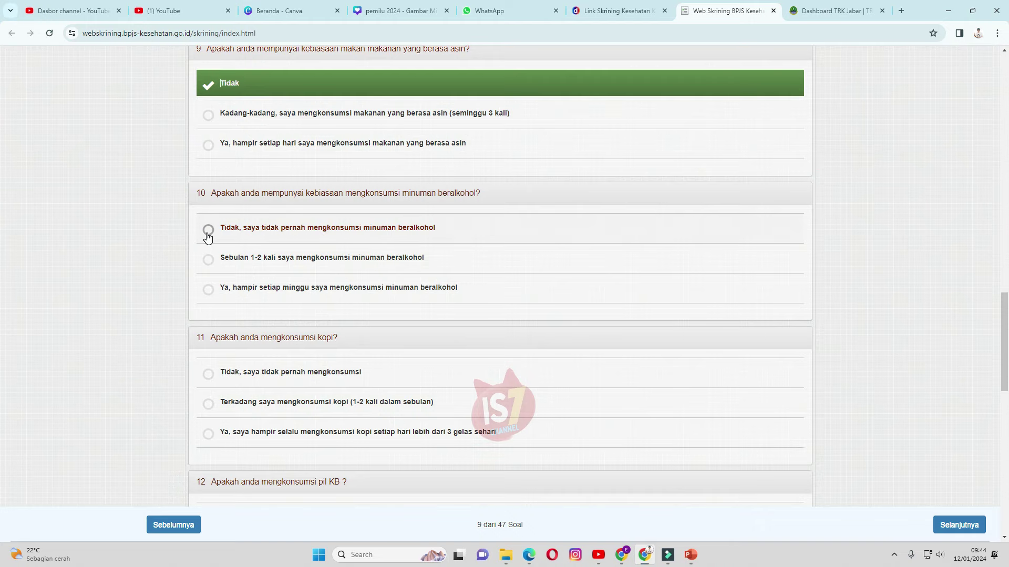
{"action": "left_click", "coordinate": [208, 235]}
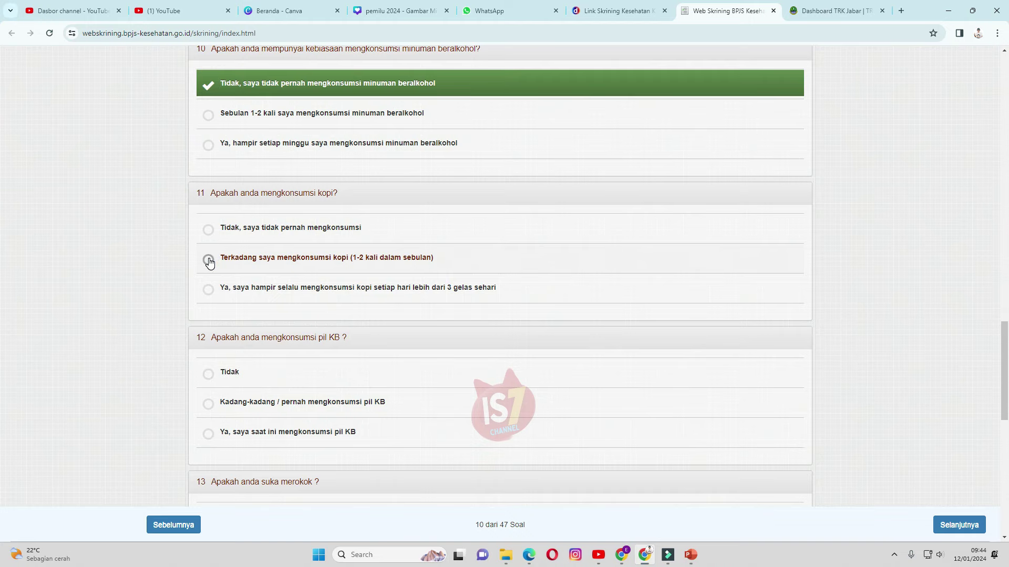
{"action": "left_click", "coordinate": [208, 260]}
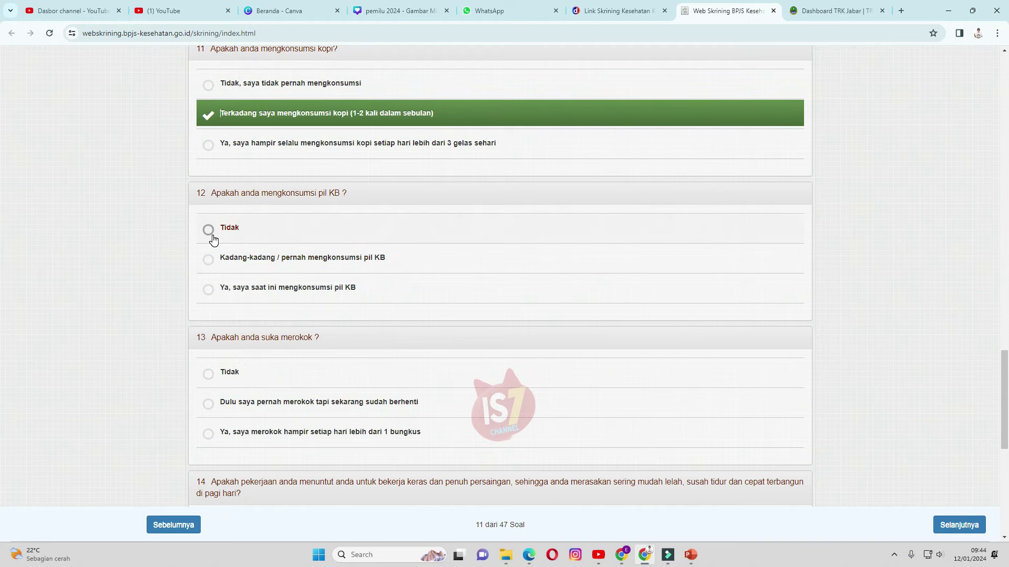
{"action": "left_click", "coordinate": [212, 236]}
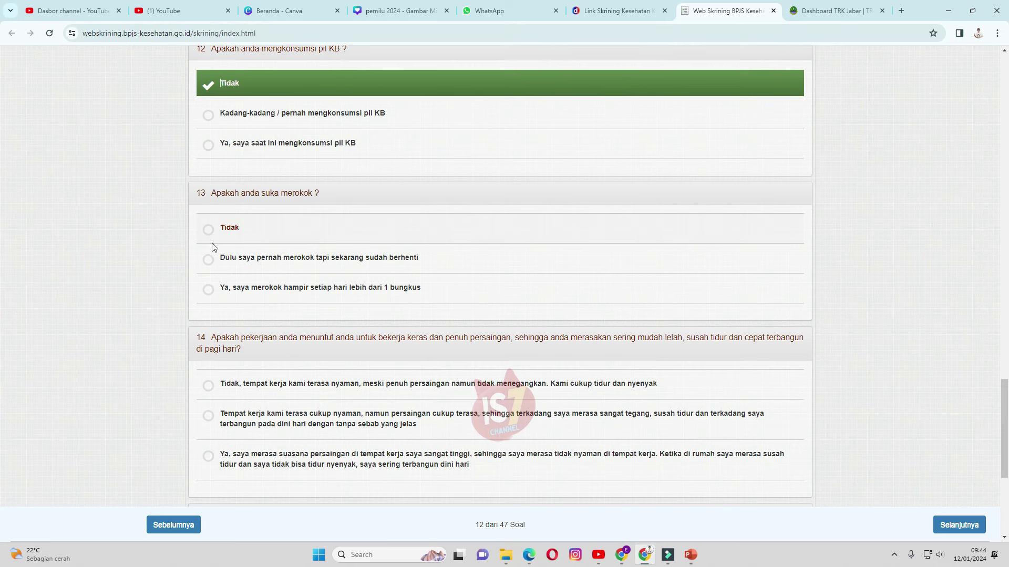
Answer former smoker, comfortable work, exercise twice weekly, and normal LDL for questions 13–16
{"action": "left_click", "coordinate": [211, 260]}
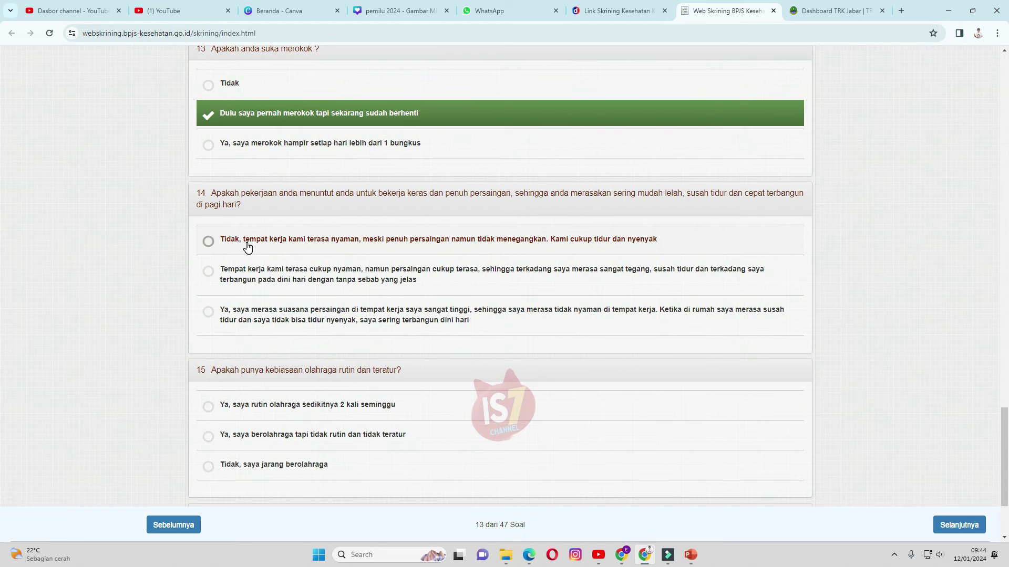
{"action": "left_click", "coordinate": [248, 248]}
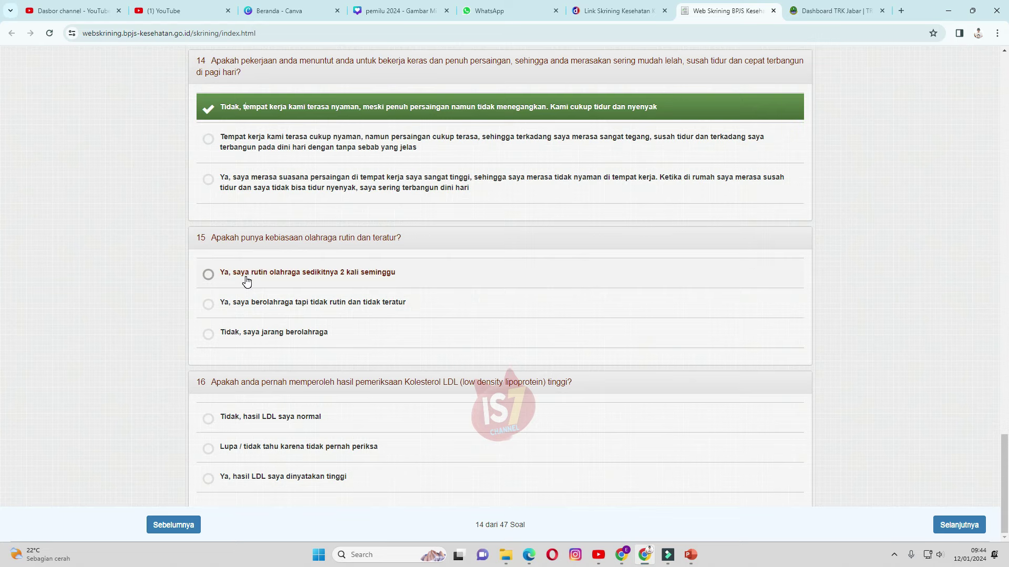
{"action": "left_click", "coordinate": [246, 281]}
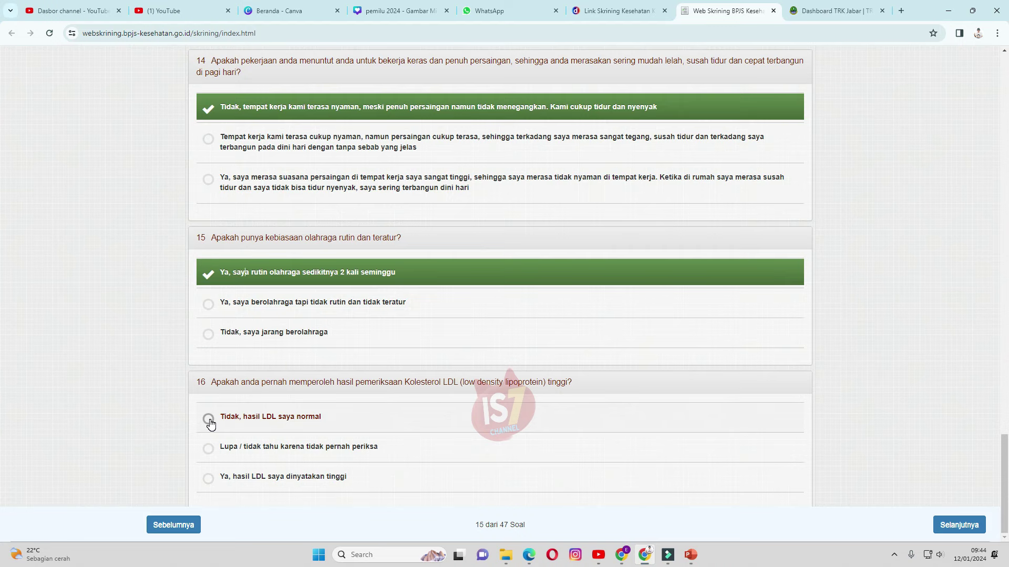
{"action": "left_click", "coordinate": [209, 419]}
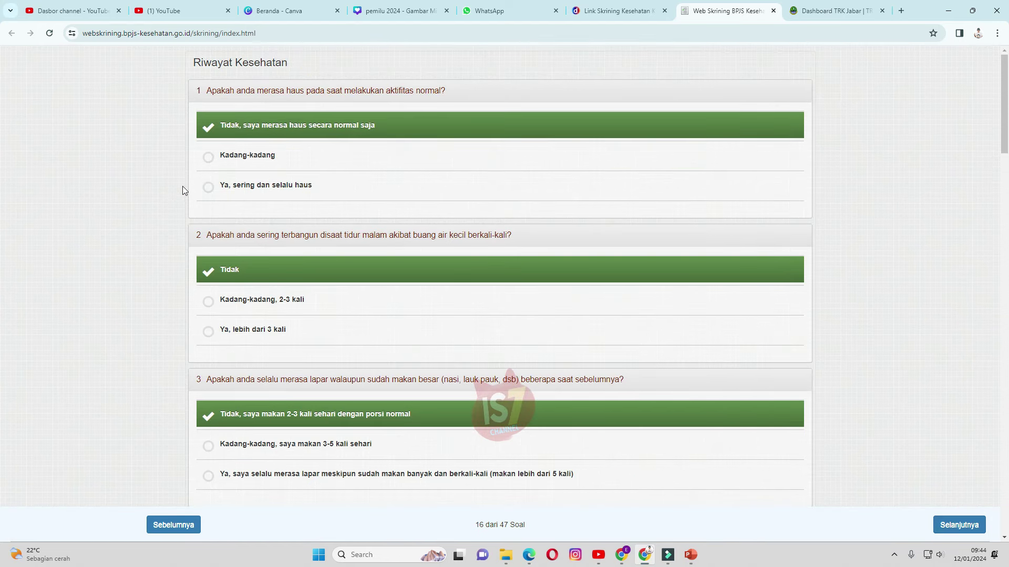
Go to Riwayat Penyakit Pribadi and mark Tidak for Diabetes, Stroke, Pembuluh darah tepi, Katarak, retina/mata
{"action": "left_click", "coordinate": [958, 525]}
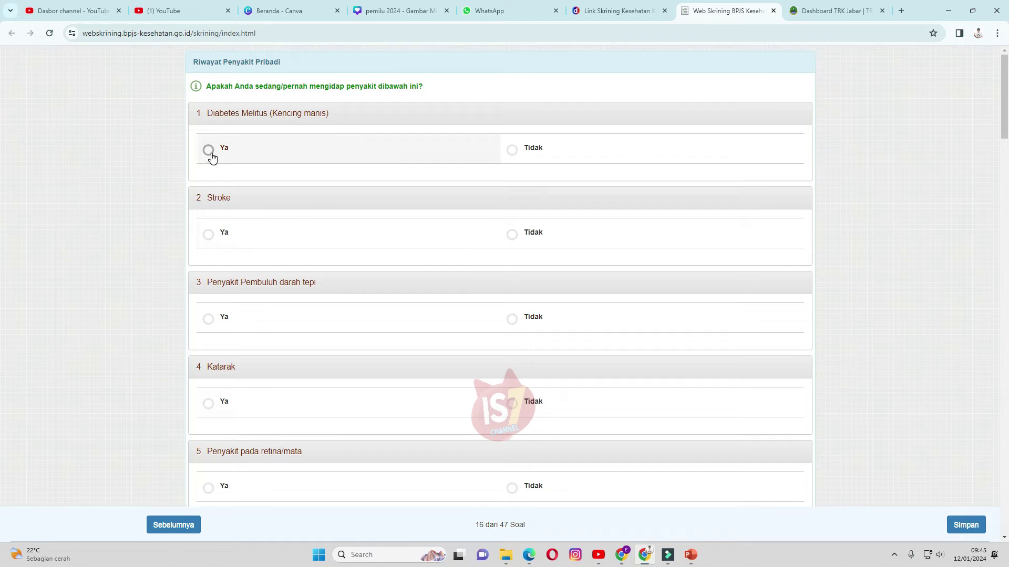
{"action": "left_click", "coordinate": [522, 153]}
{"action": "left_click", "coordinate": [516, 230]}
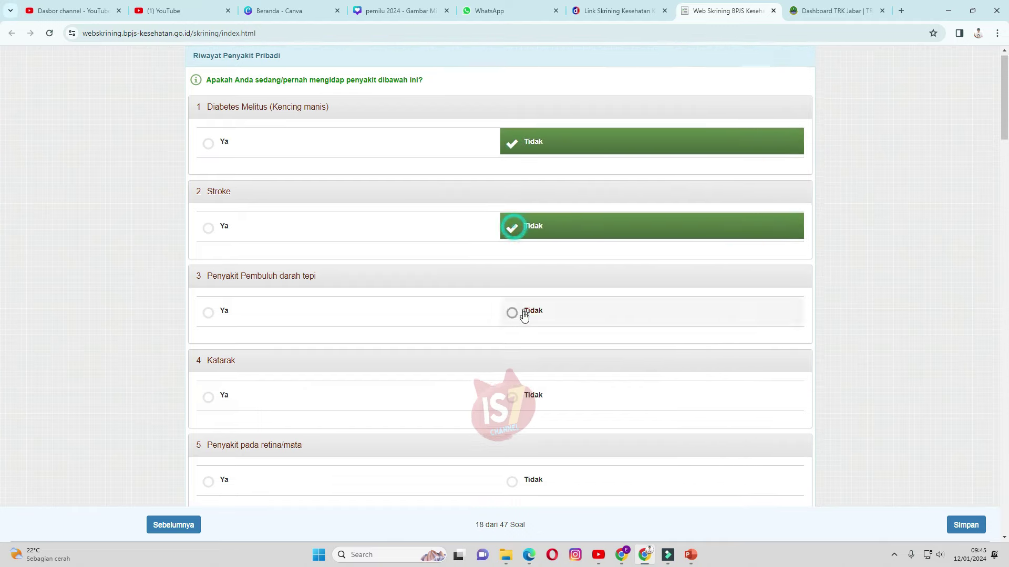
{"action": "scroll", "coordinate": [519, 304], "scroll_direction": "down", "scroll_amount": 2}
{"action": "left_click", "coordinate": [513, 228]}
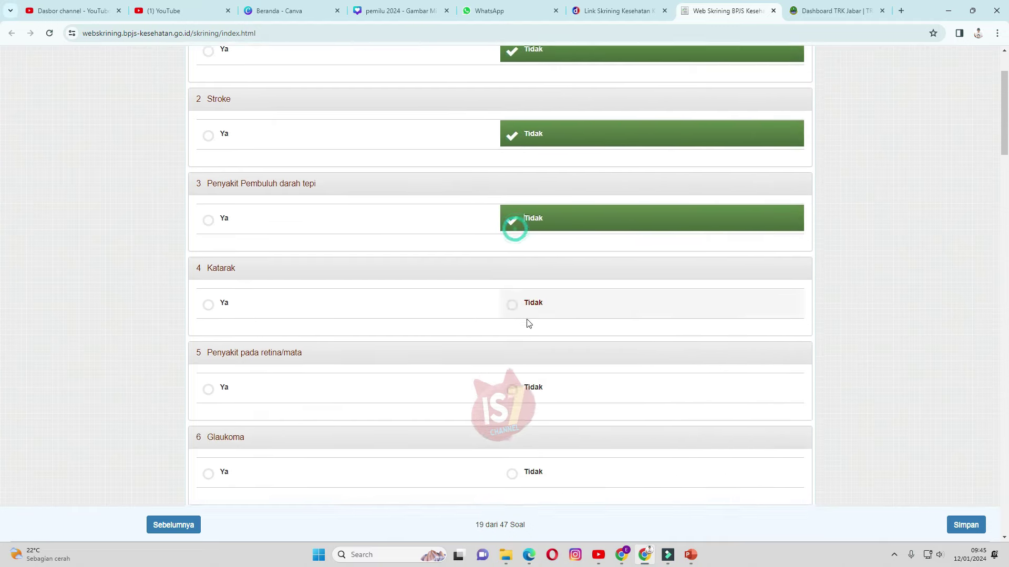
{"action": "left_click", "coordinate": [512, 227]}
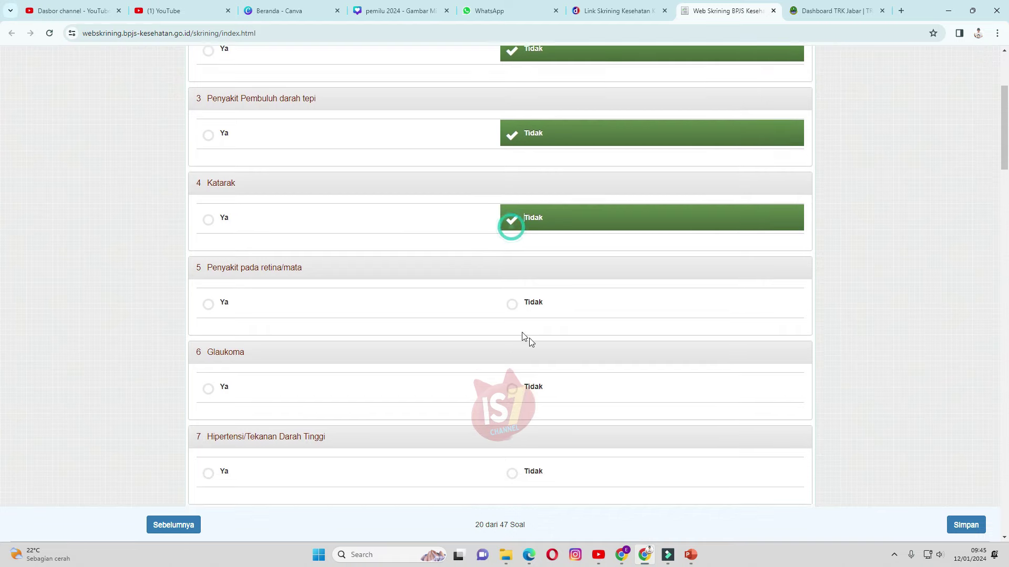
{"action": "left_click", "coordinate": [513, 234]}
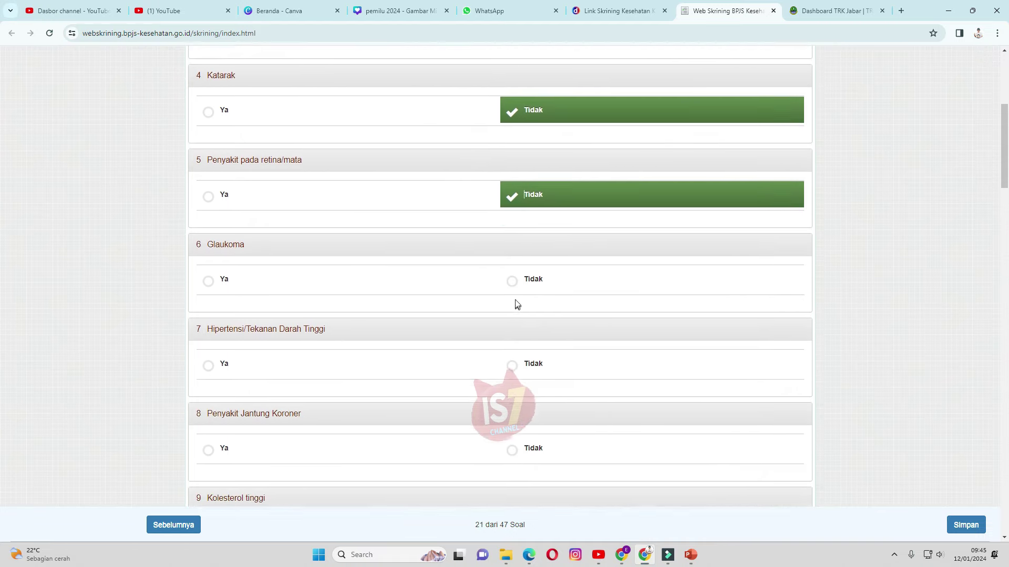